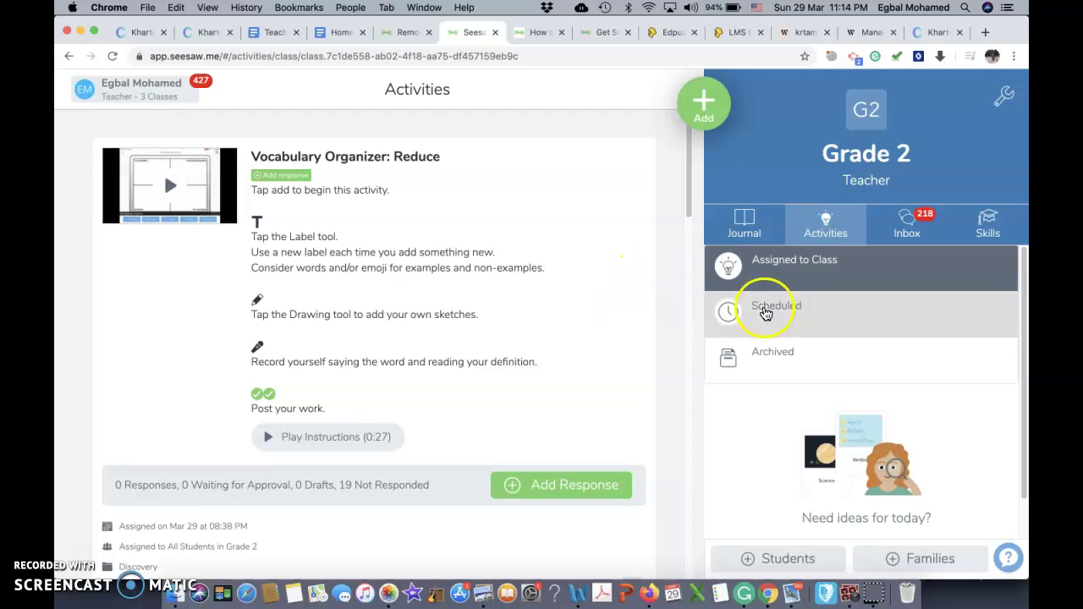
Open the folder management list in the Grade 2 class settings
click(1004, 101)
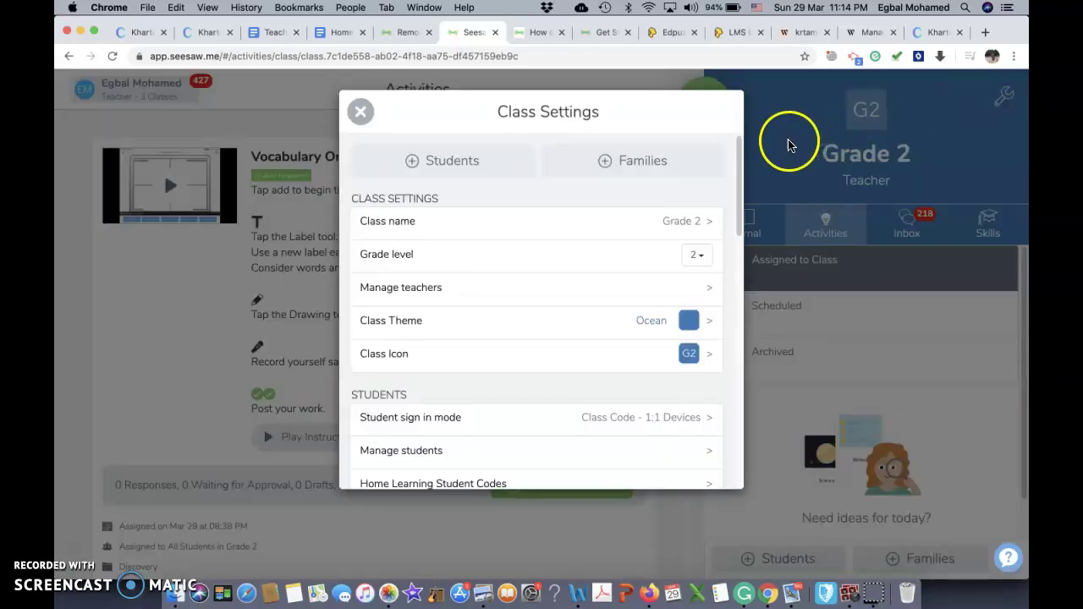
click(537, 237)
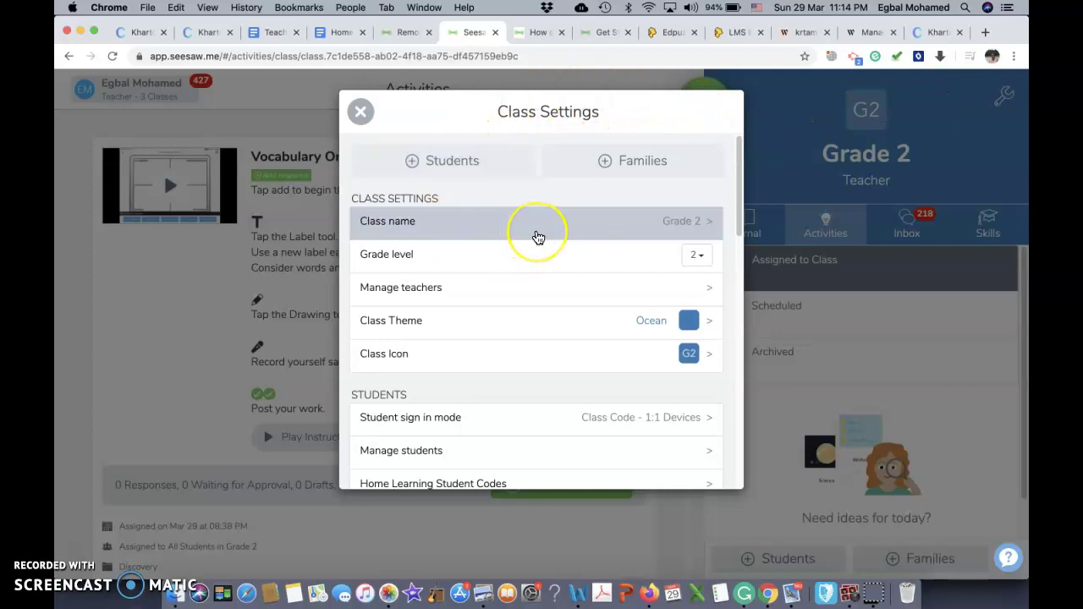
scroll(540, 335, down, 8)
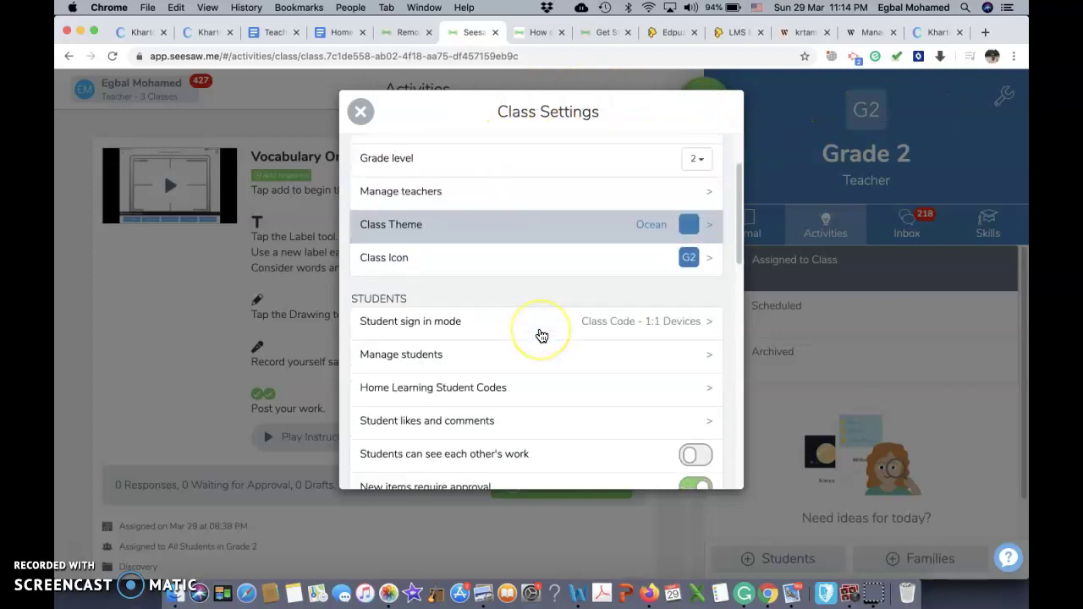
scroll(542, 336, down, 8)
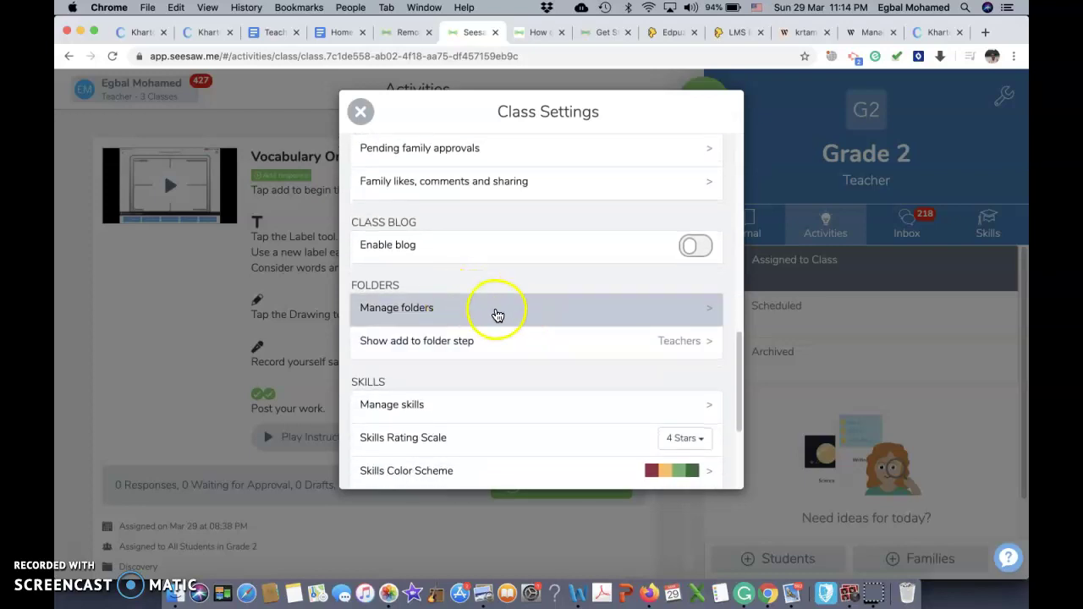
click(701, 308)
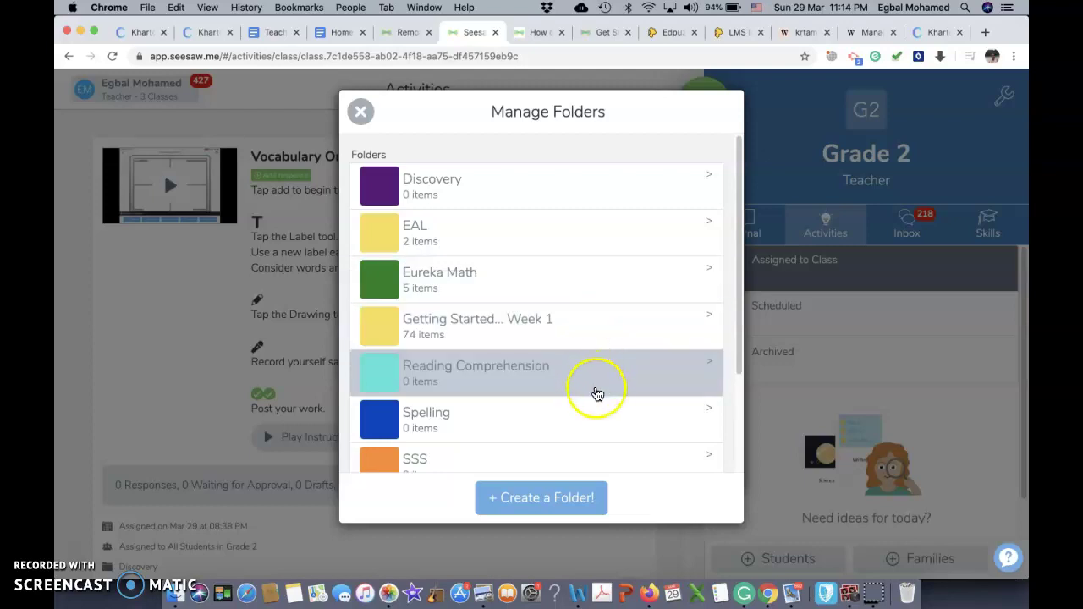
click(585, 499)
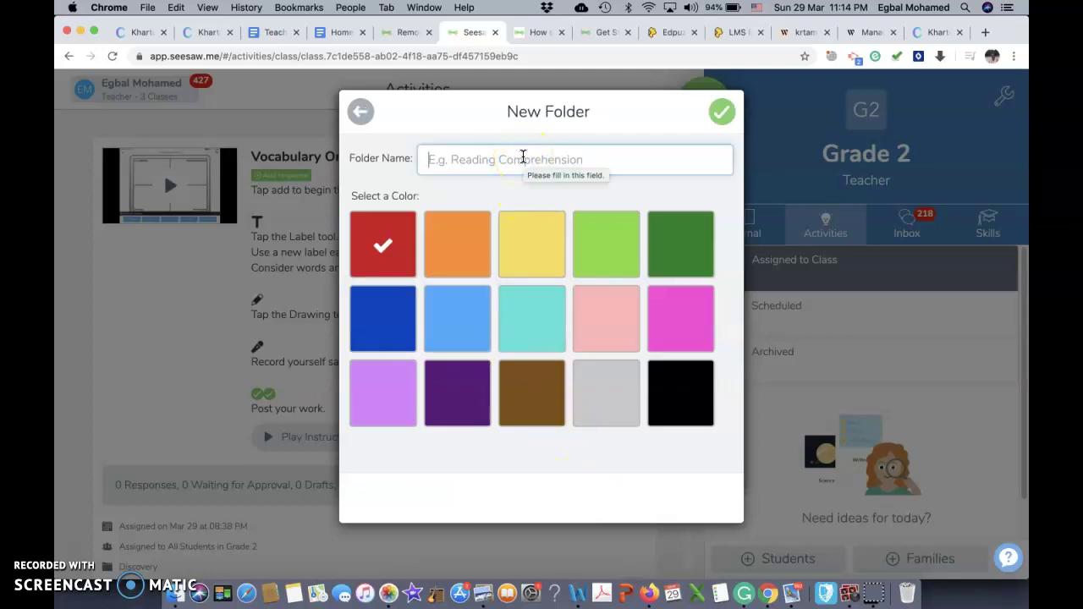
click(362, 112)
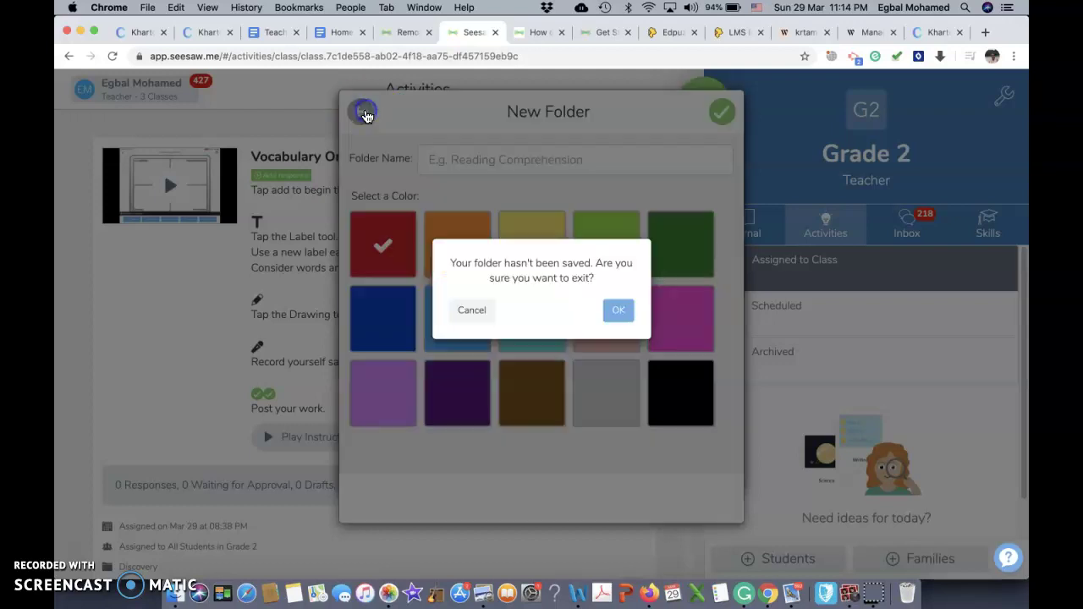
click(615, 312)
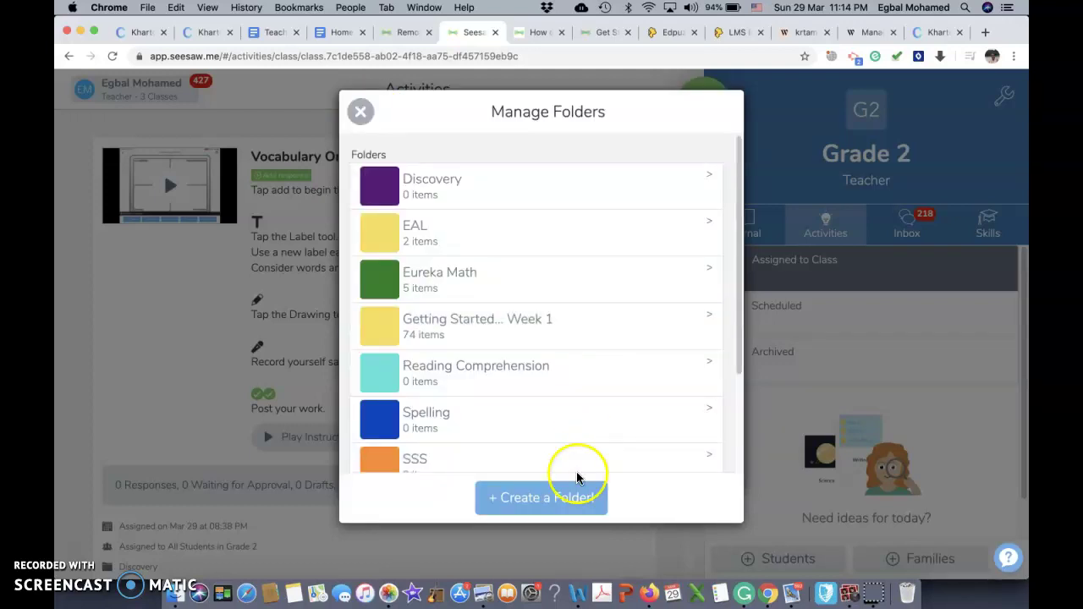
Look through the existing Grade 2 class folders and close the class settings
scroll(574, 441, down, 1)
scroll(572, 440, down, 5)
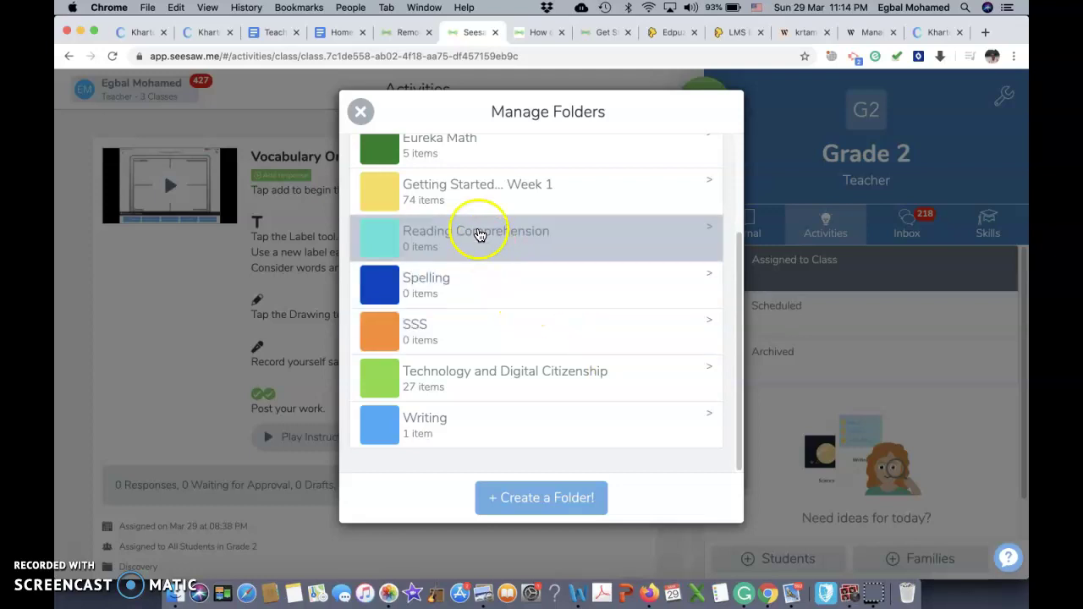
click(360, 112)
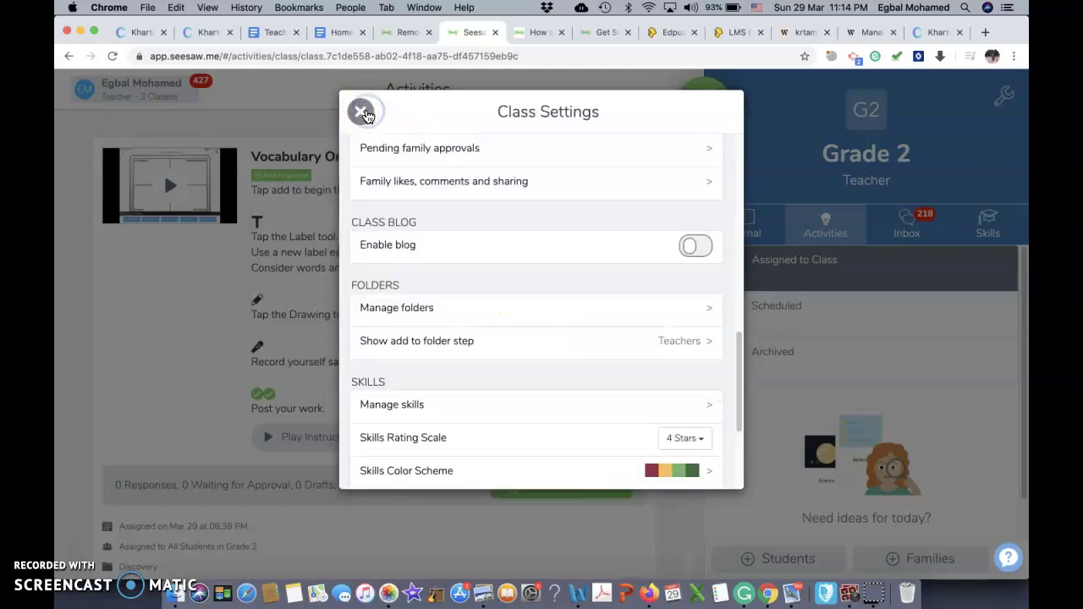
click(362, 112)
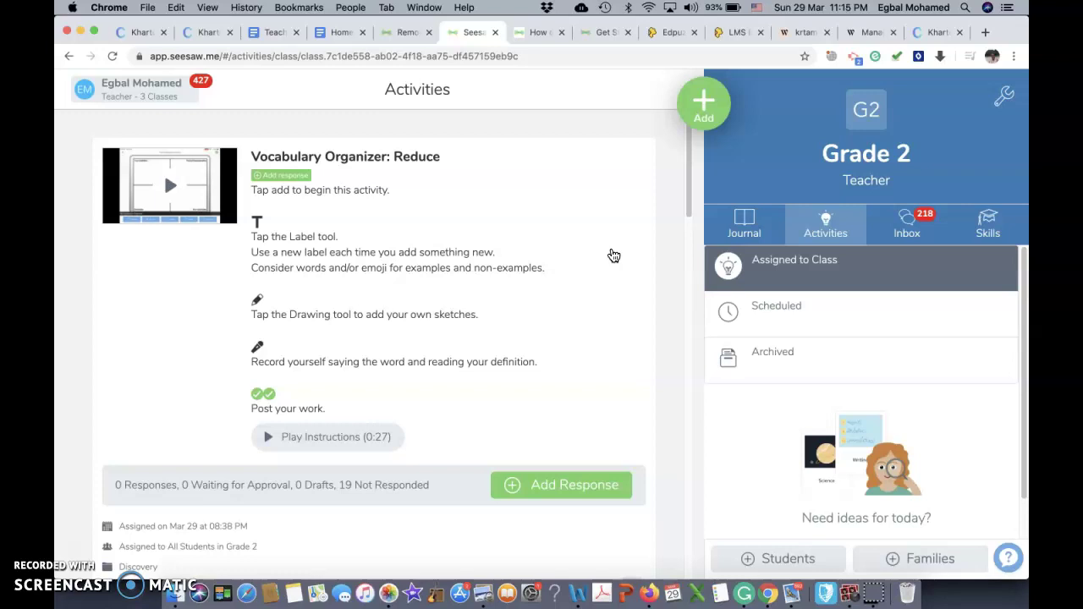
Start assigning an activity to the class and open the details of "Staying Safe Online" from My Library
click(706, 108)
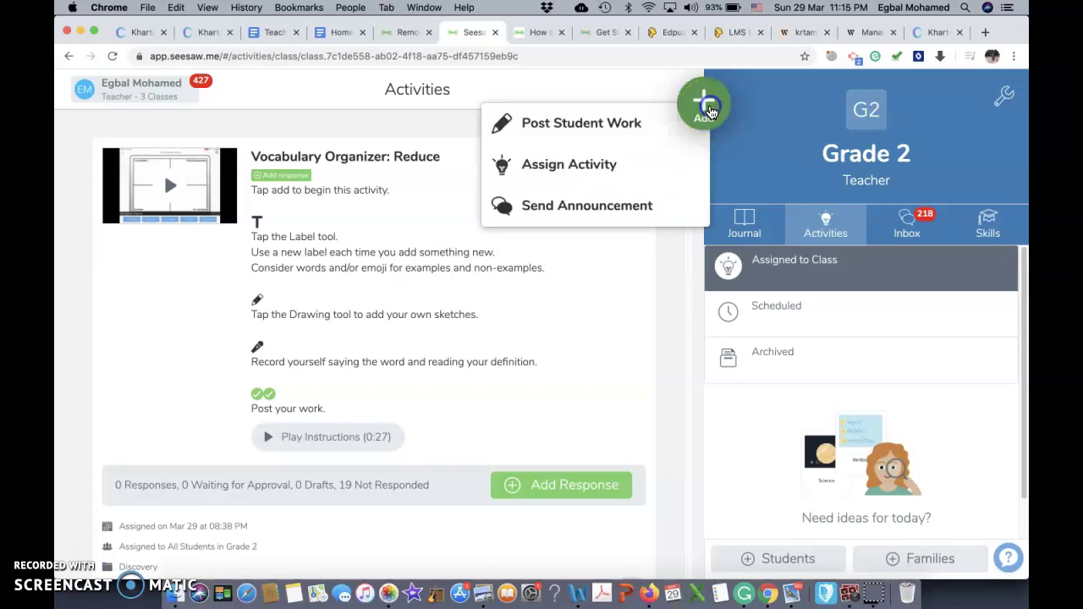
click(603, 165)
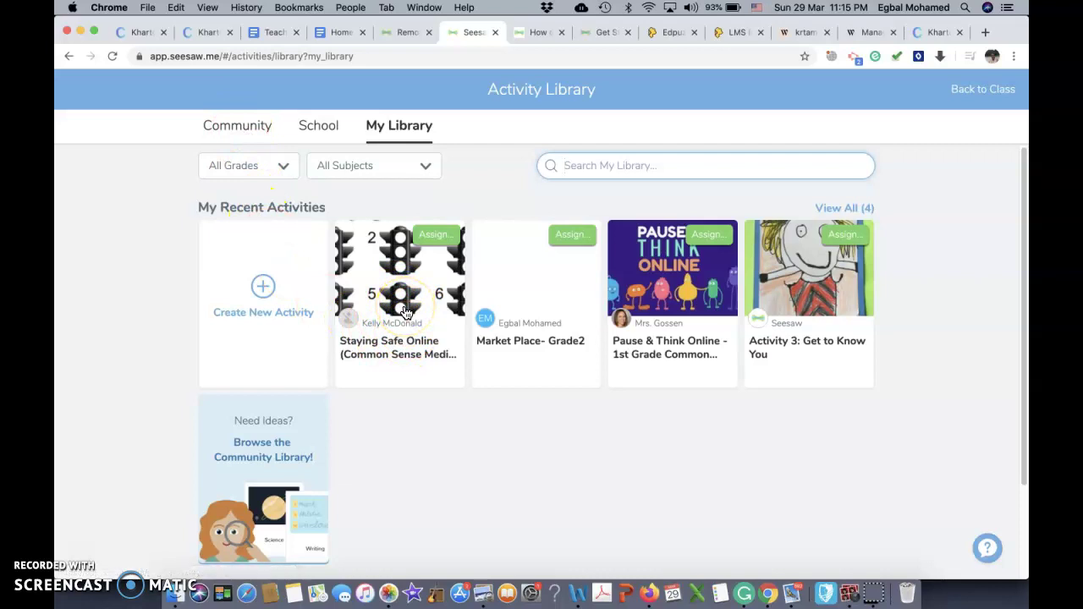
click(440, 238)
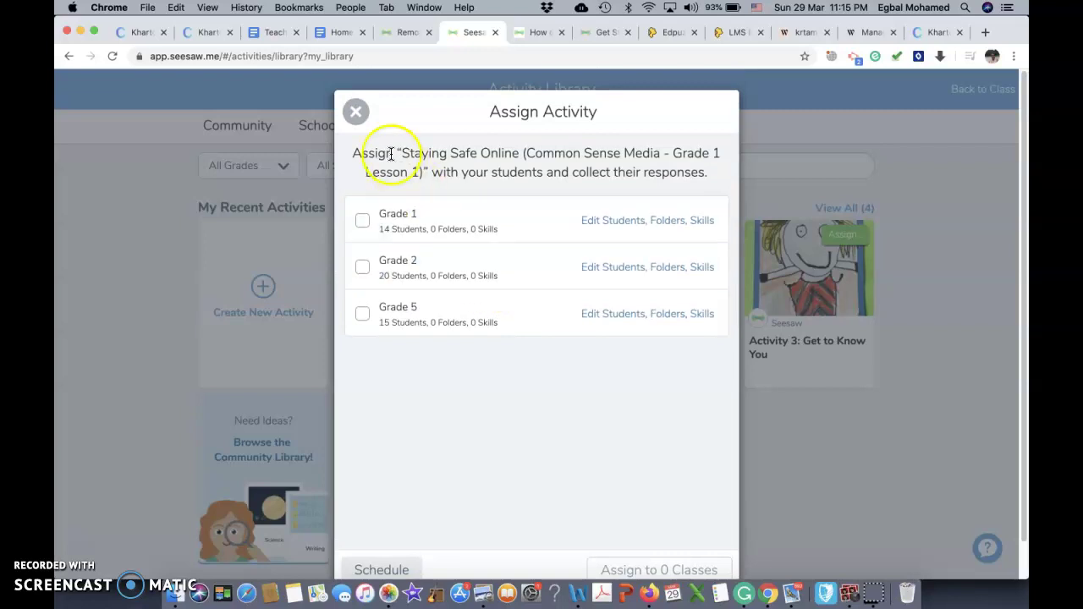
click(356, 112)
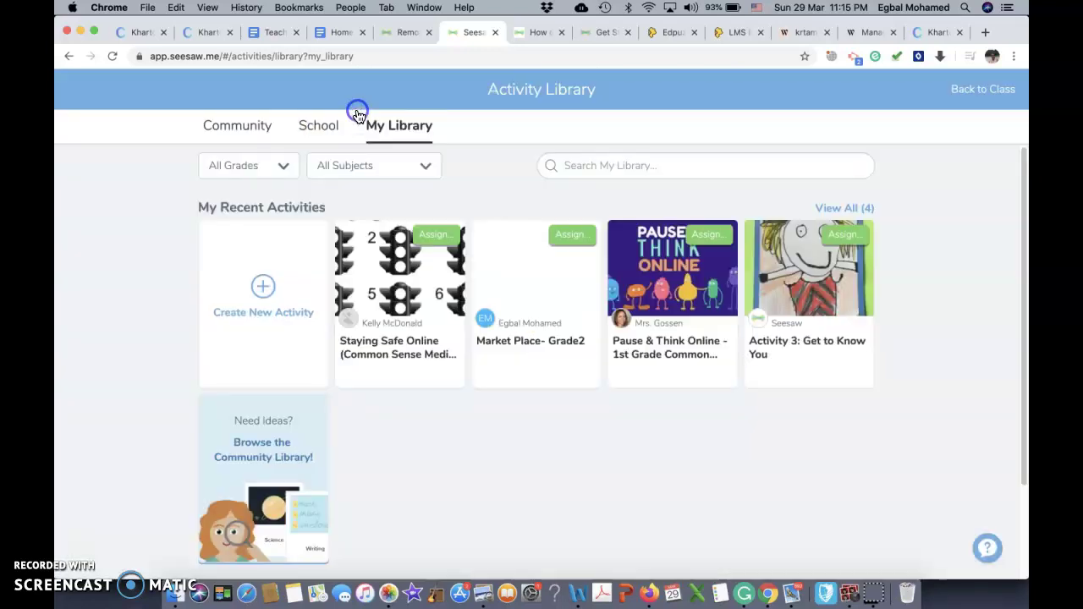
click(405, 348)
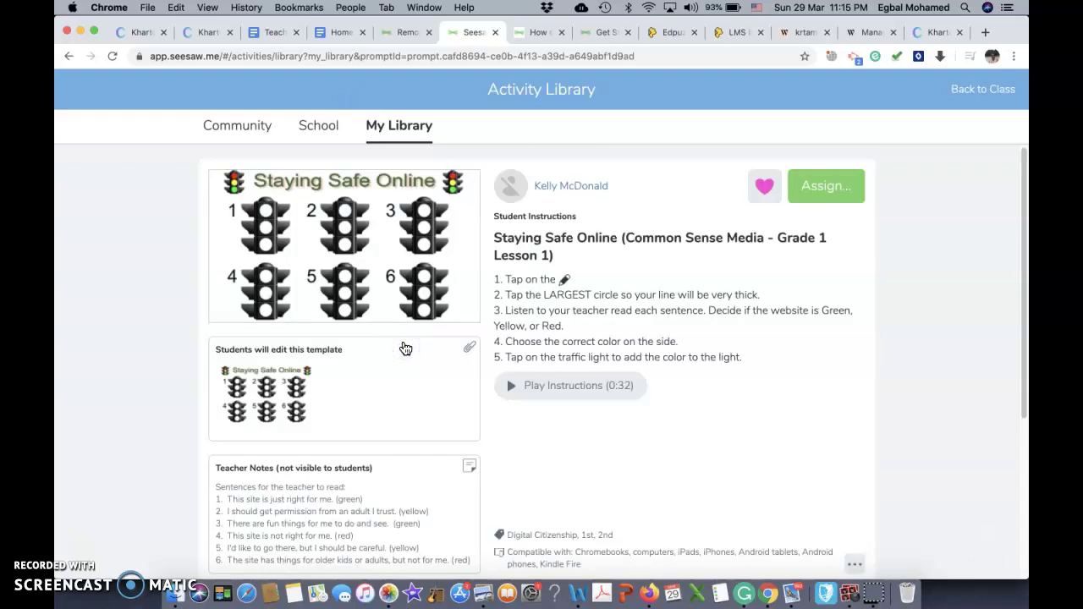
Choose Grade 2 as the class to assign the activity to and limit the recipients to Sample Student only
click(825, 195)
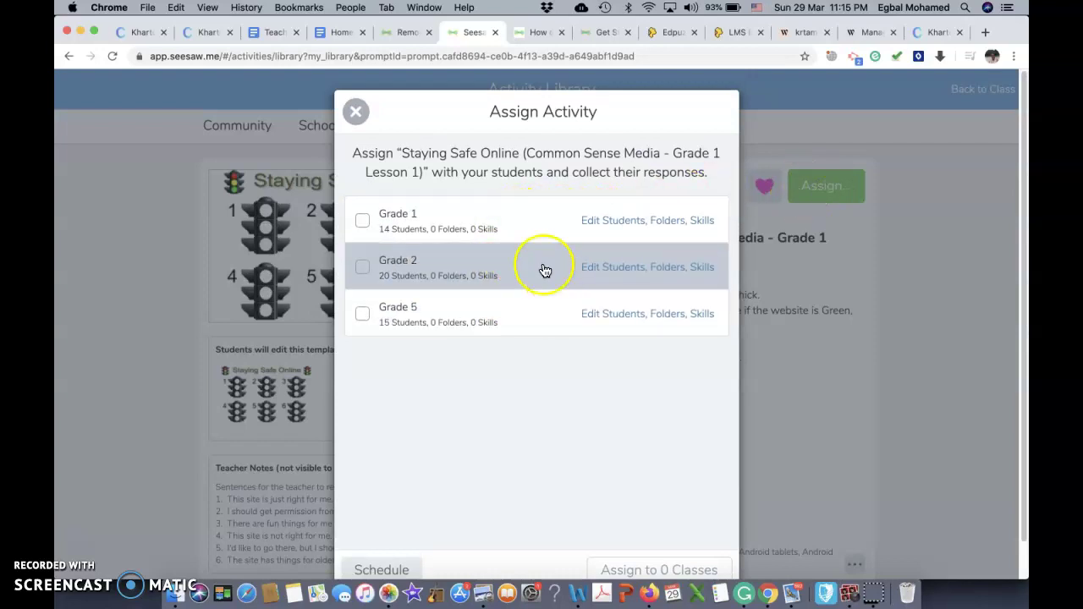
click(366, 268)
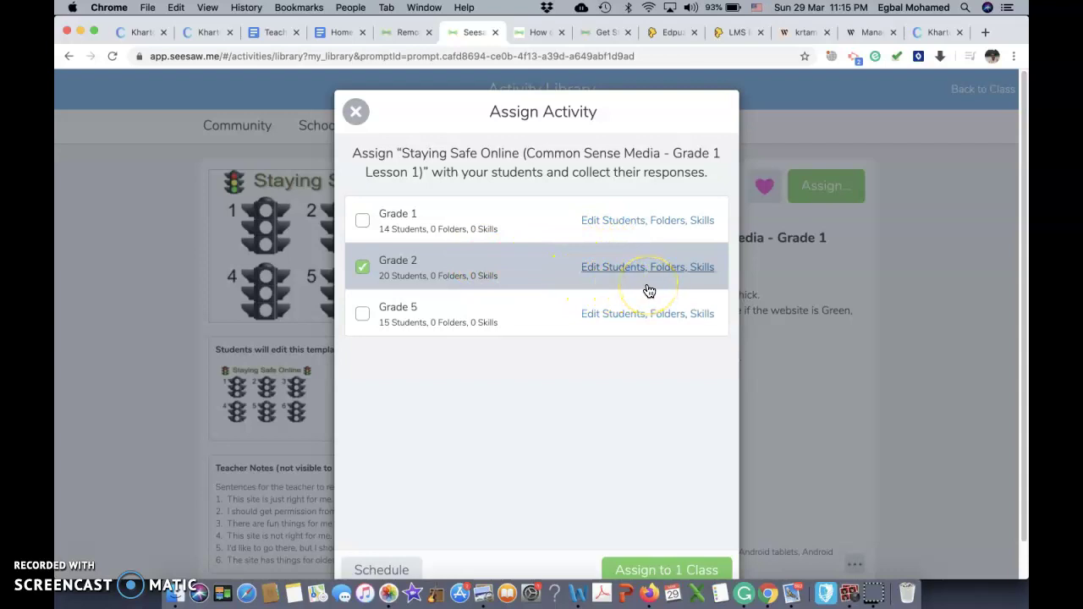
click(617, 277)
click(610, 270)
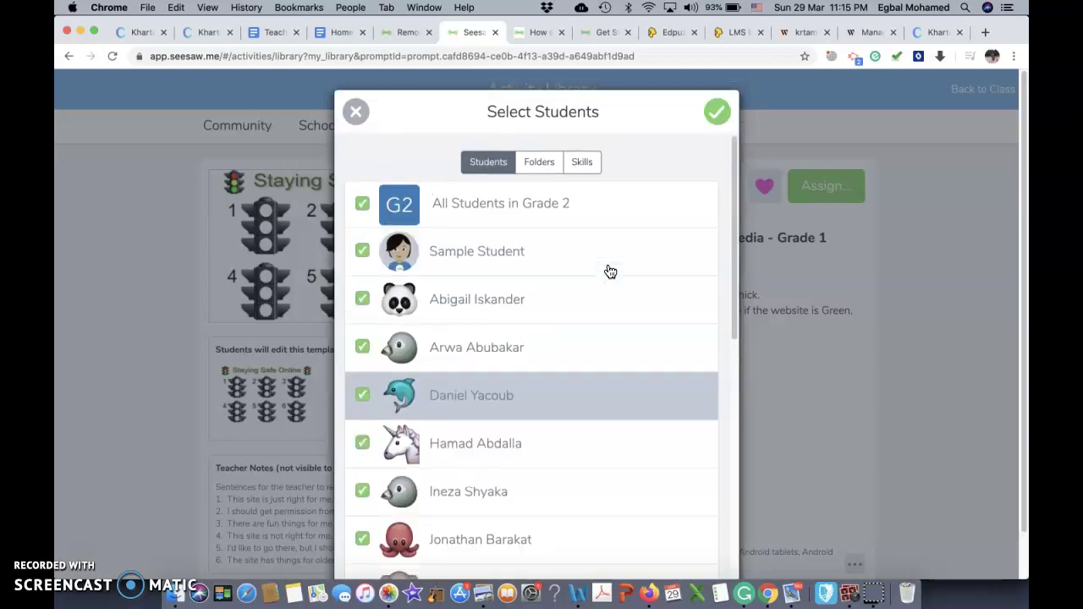
click(363, 207)
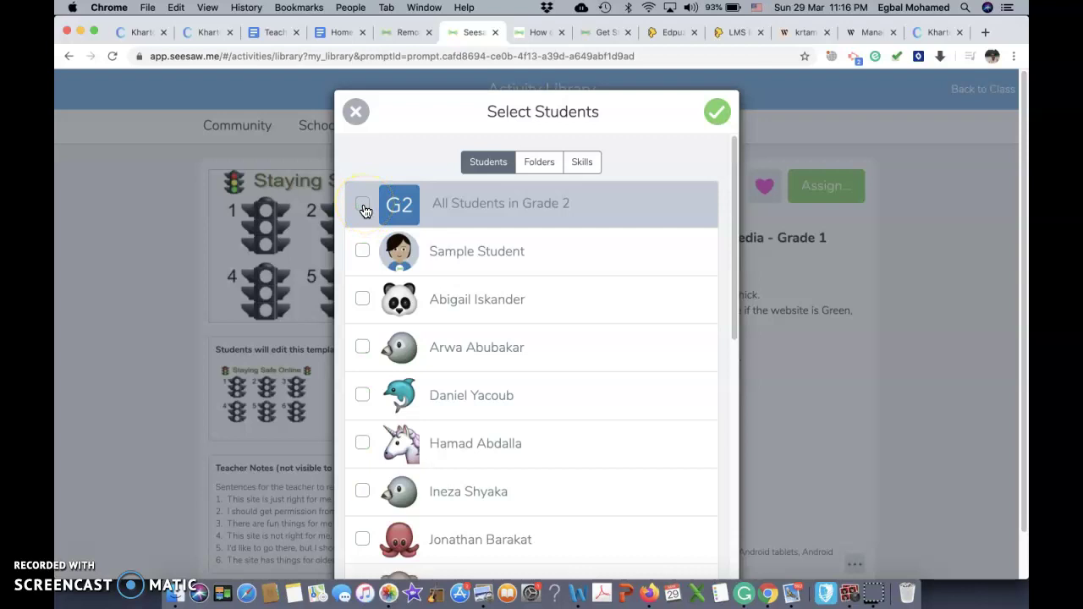
click(363, 250)
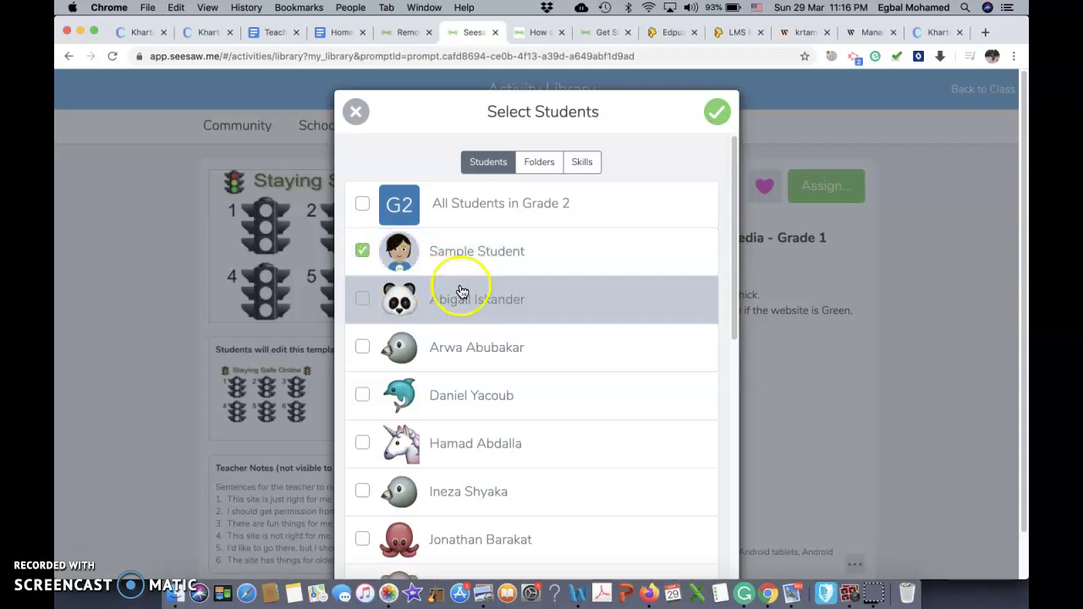
scroll(451, 376, down, 3)
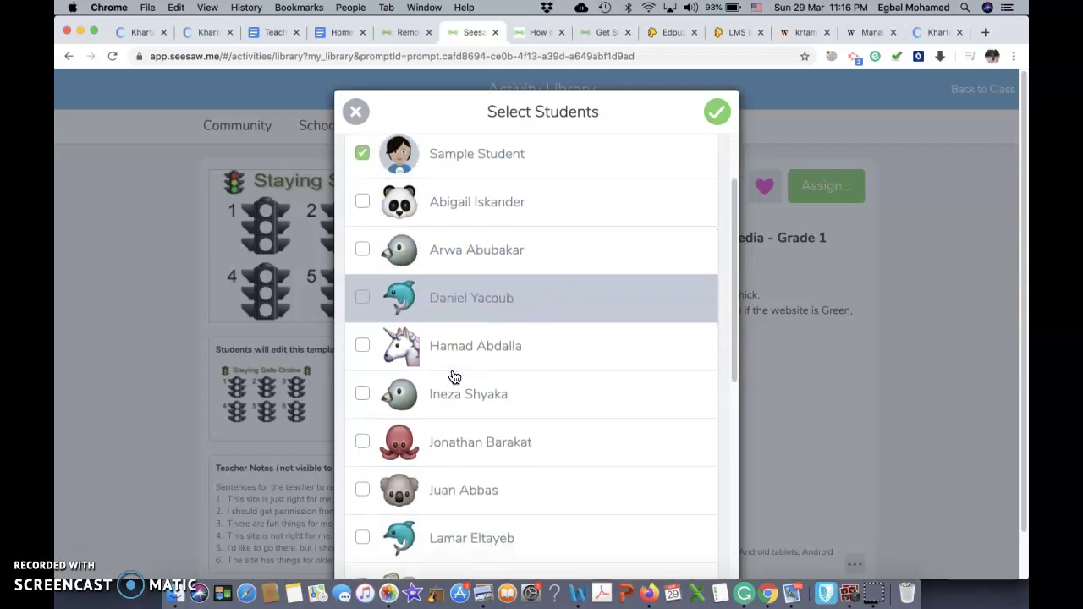
scroll(451, 376, up, 3)
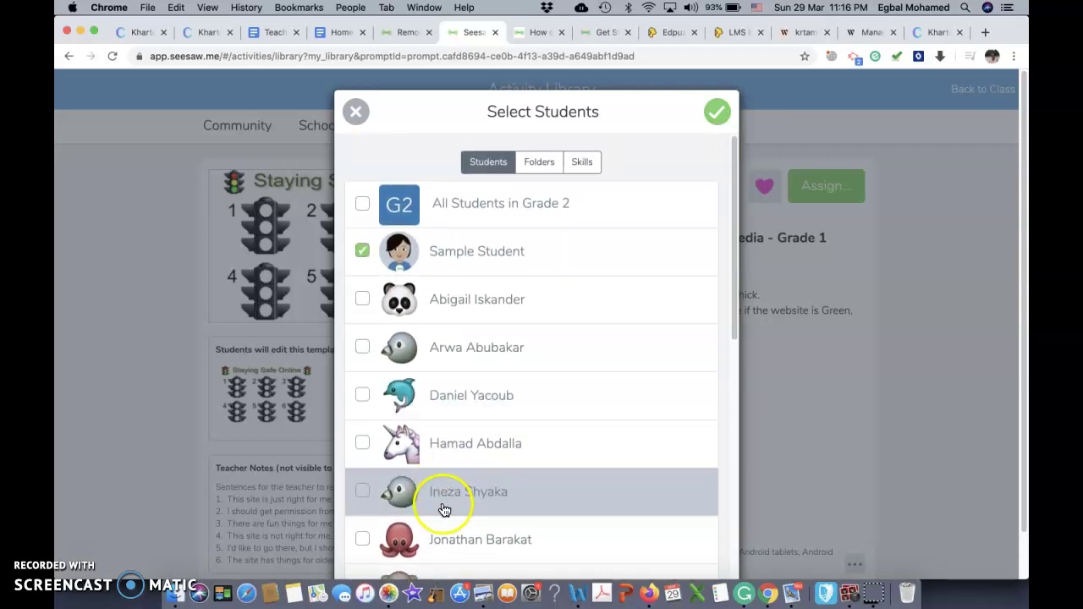
Place the Grade 2 assignment in the Technology and Digital Citizenship folder and confirm the selection
click(547, 162)
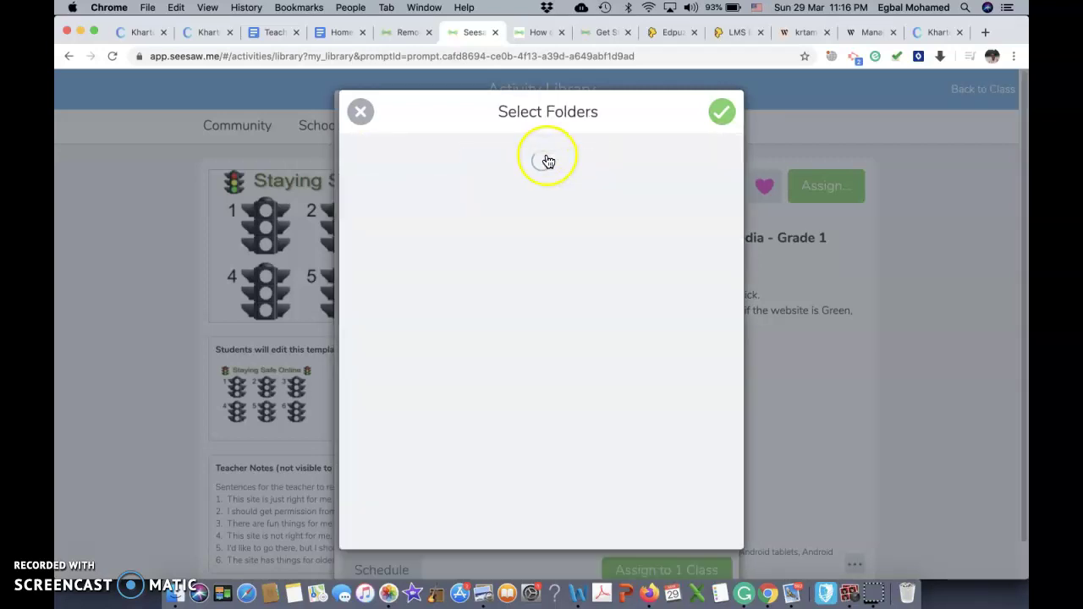
scroll(561, 294, down, 2)
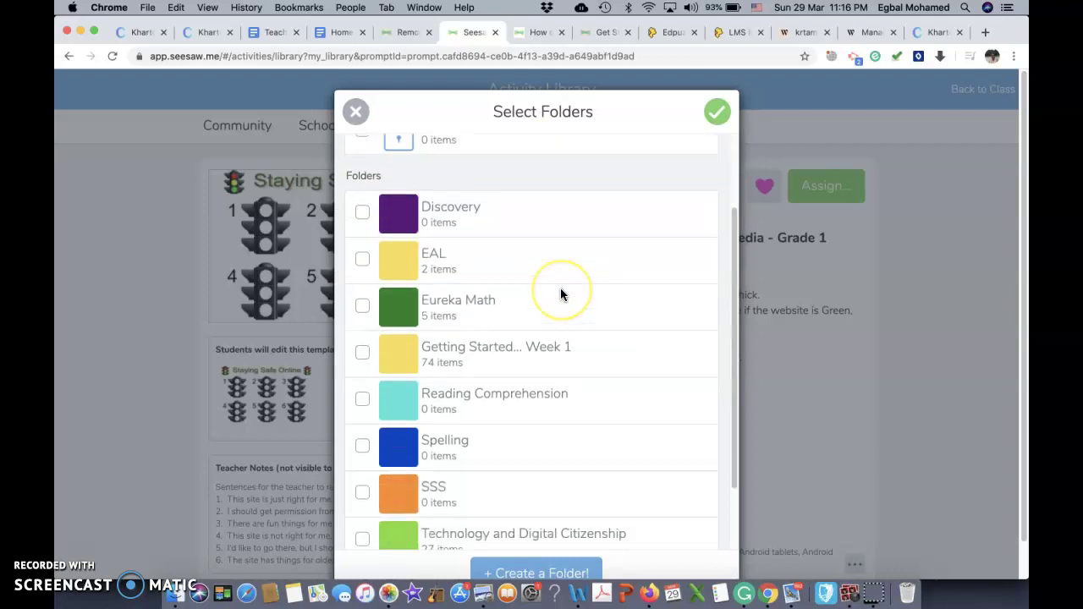
scroll(562, 293, down, 2)
click(364, 447)
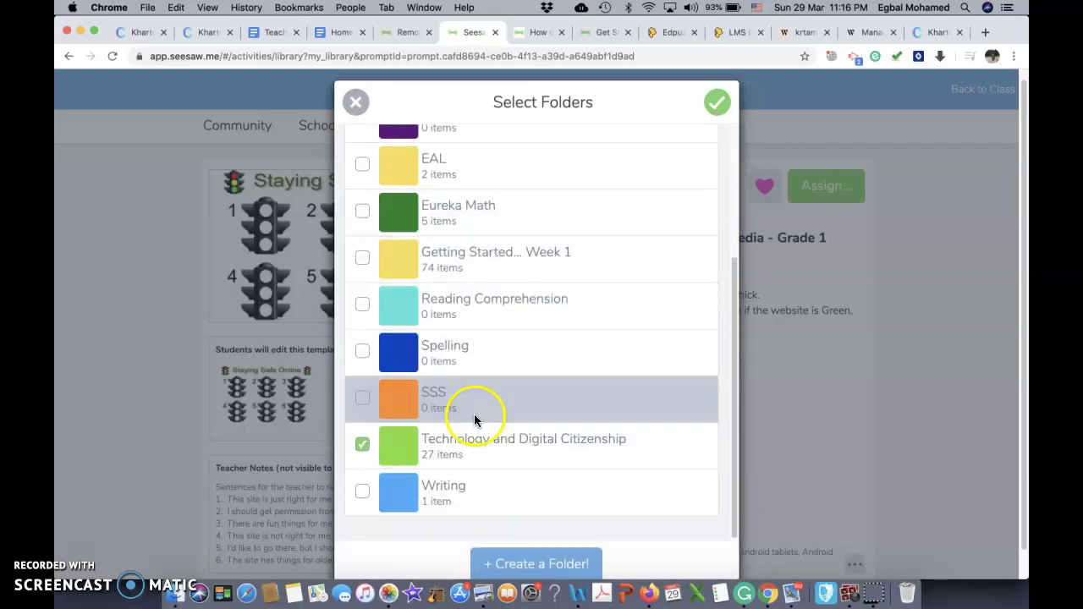
click(717, 106)
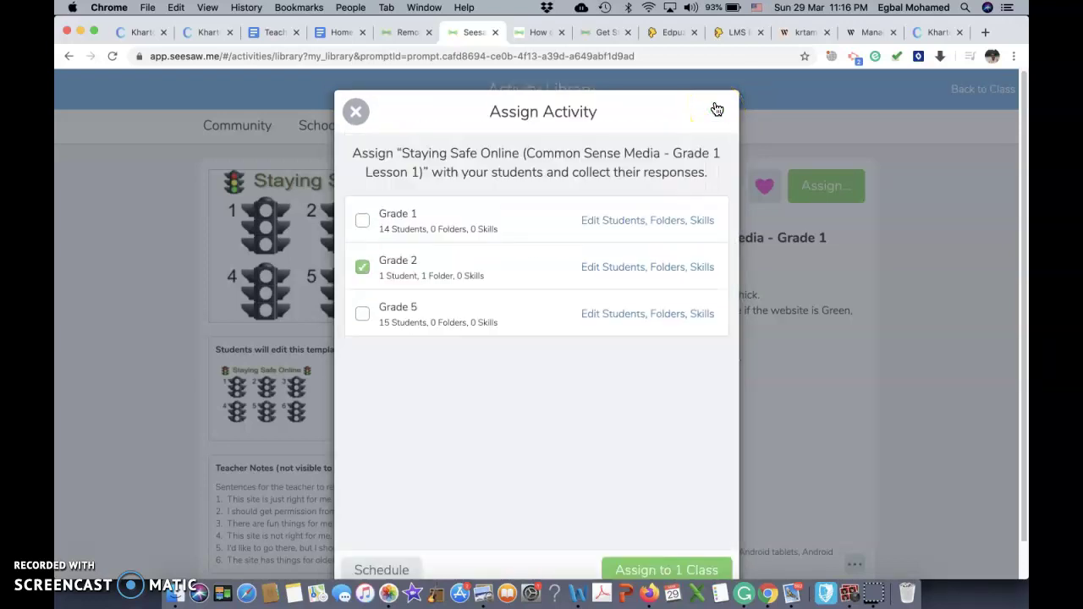
Schedule the activity to be assigned on a specific date and time, Mar 30 at 11:17 AM
scroll(538, 389, down, 1)
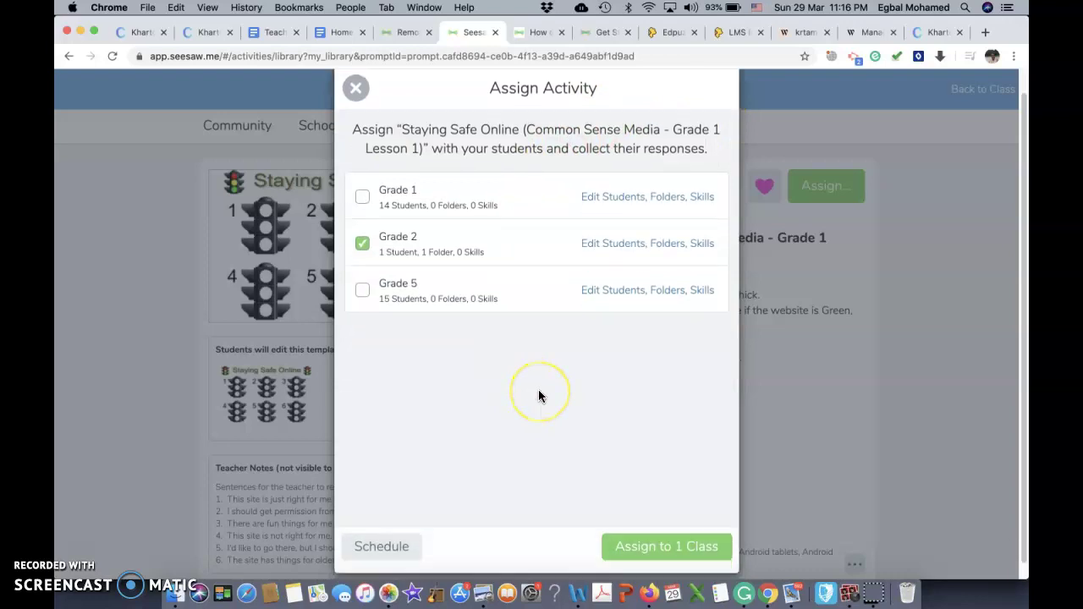
scroll(538, 395, down, 1)
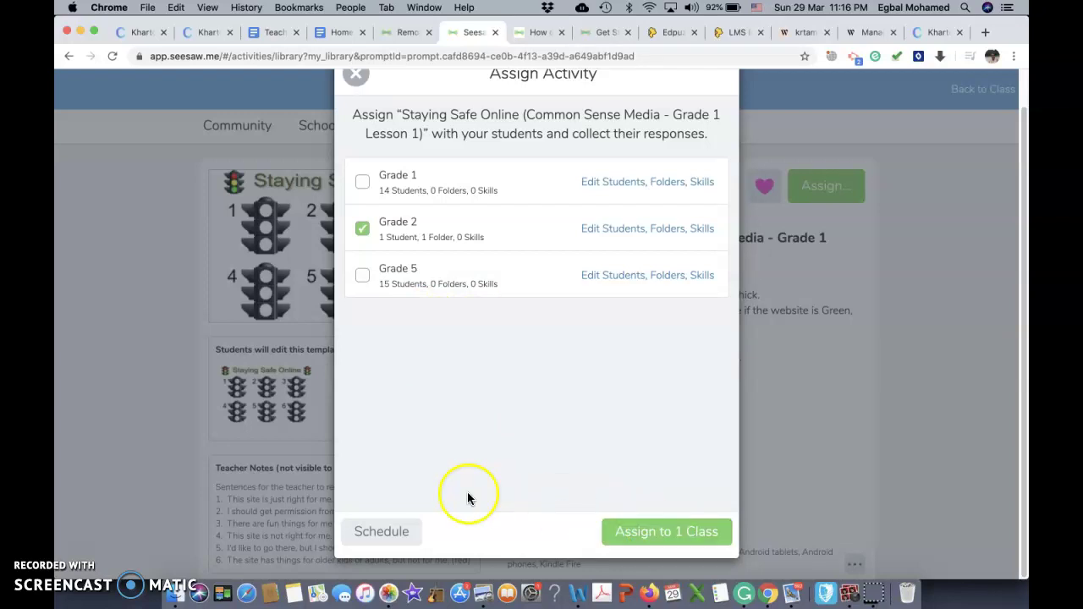
click(382, 534)
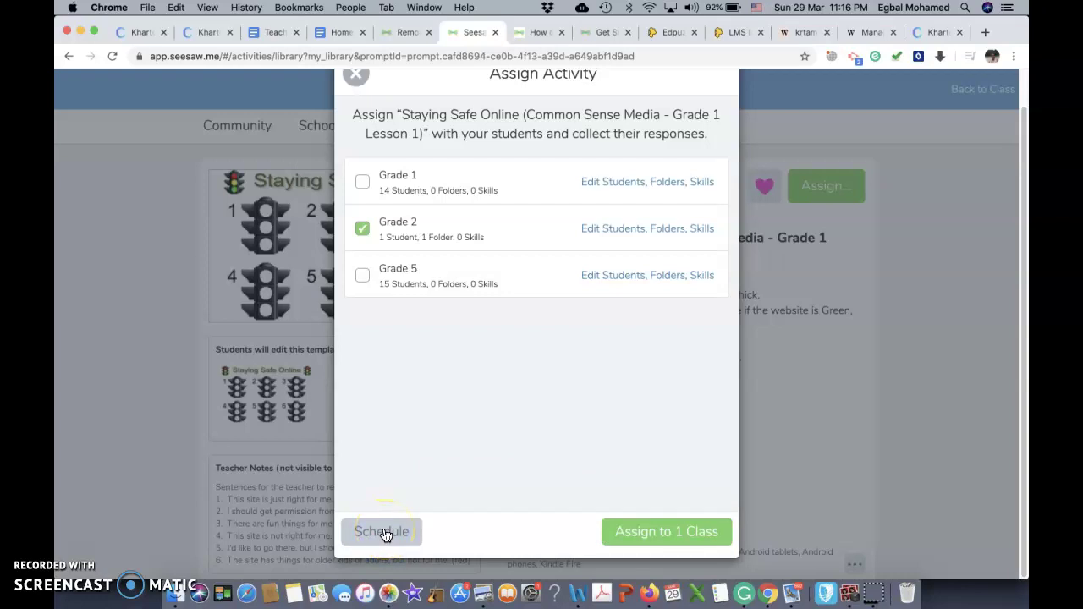
click(383, 533)
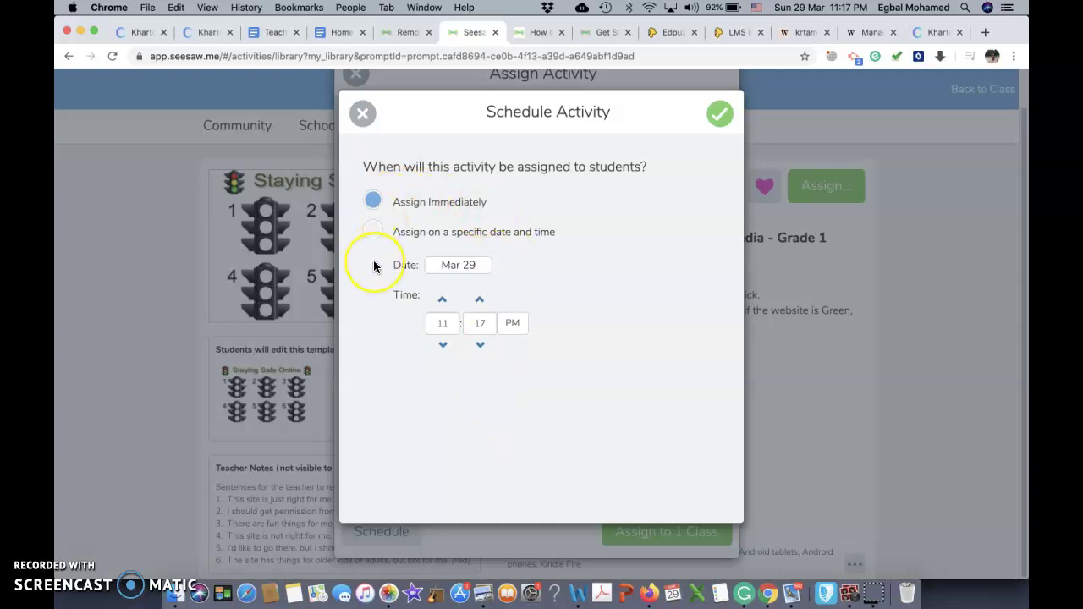
click(373, 232)
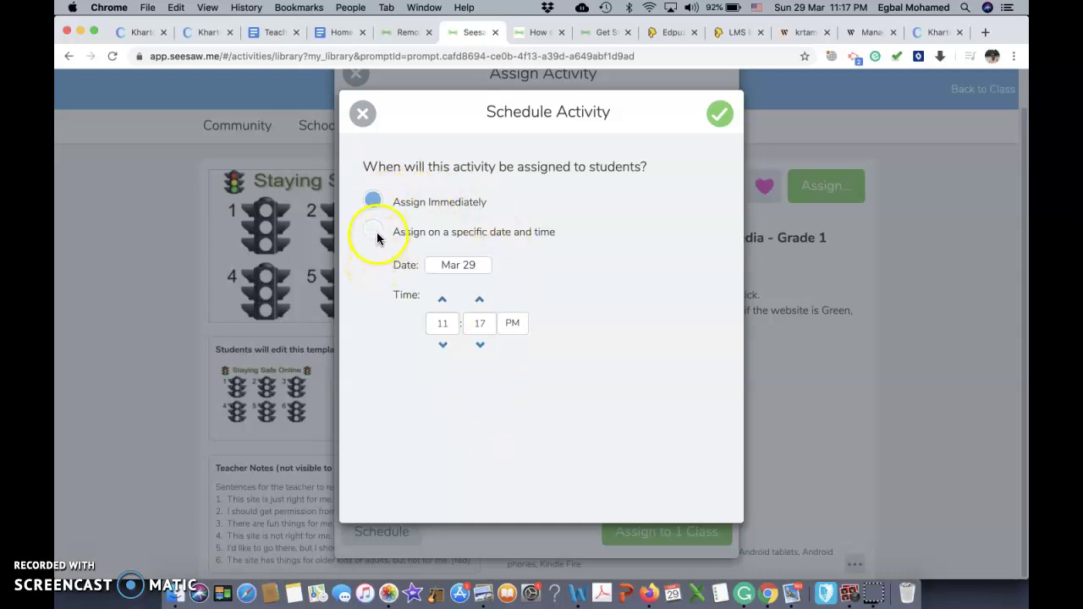
click(472, 265)
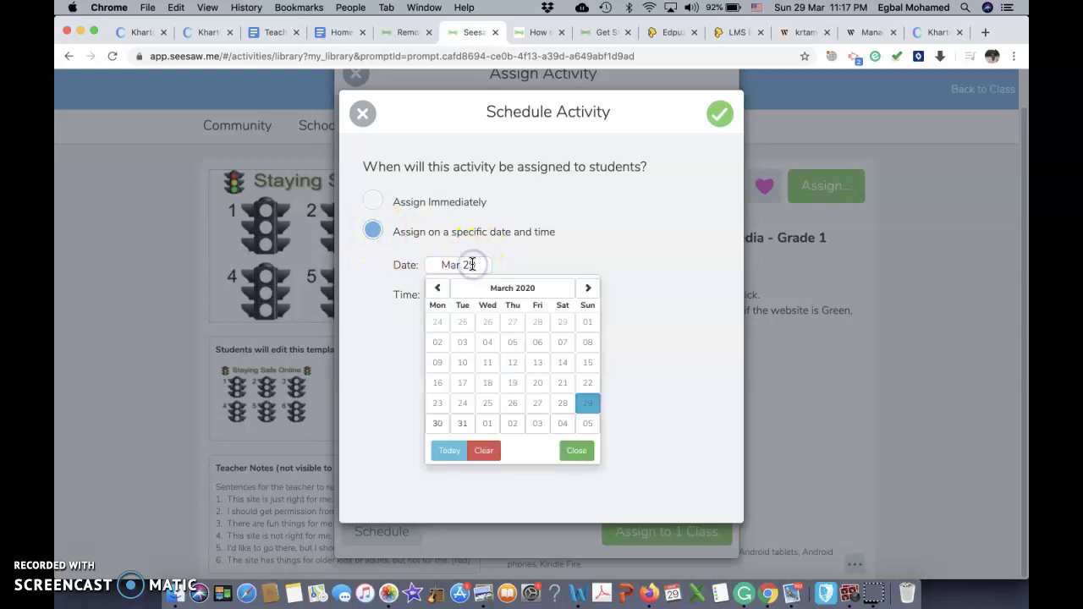
click(444, 423)
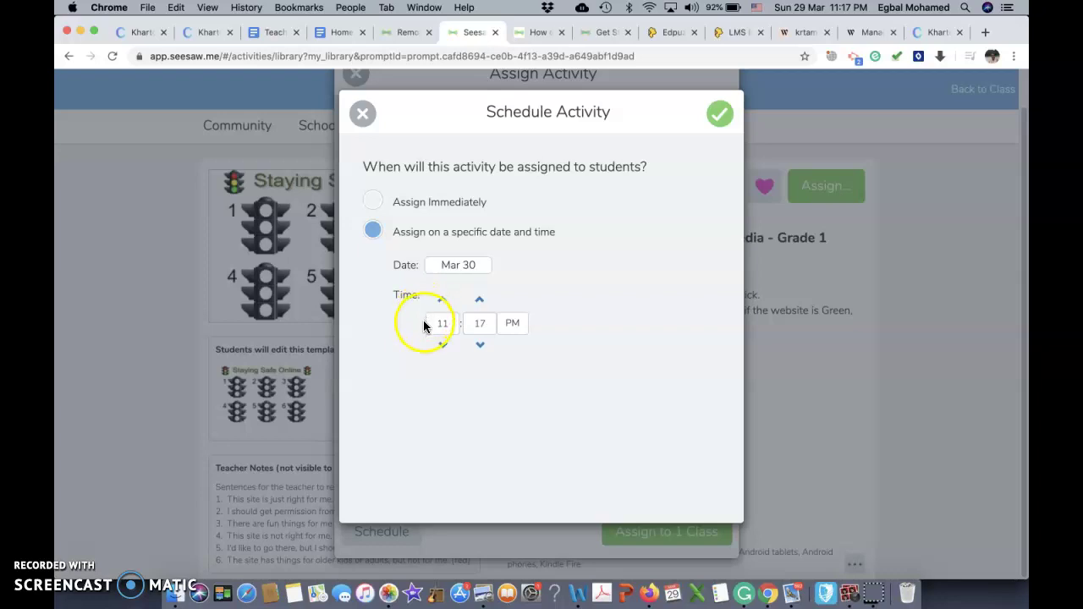
click(510, 326)
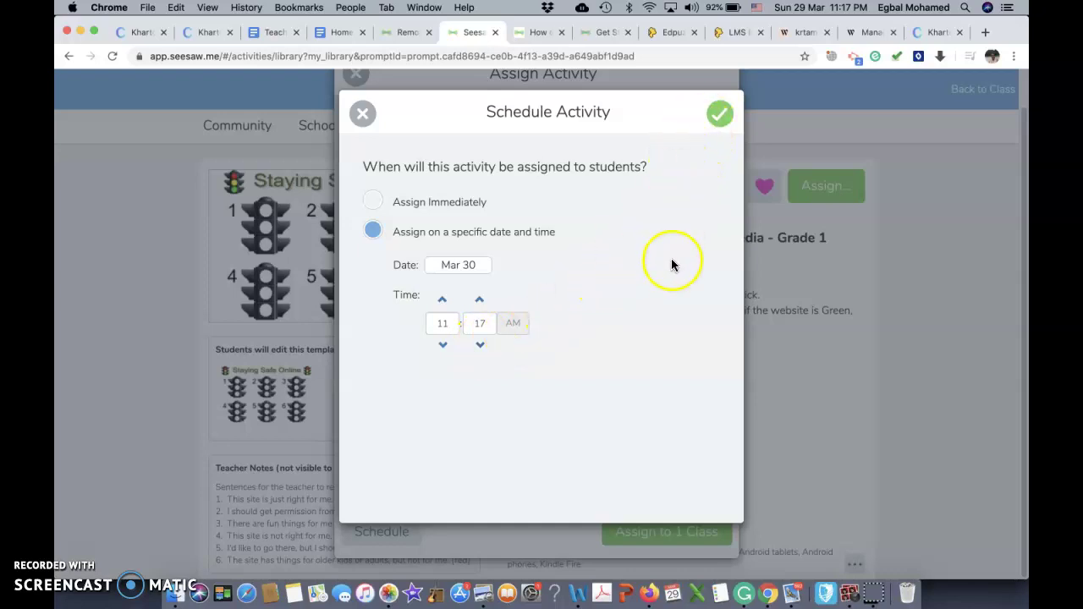
Set the activity's timing to Assign Immediately and assign it to the Grade 2 class
click(370, 201)
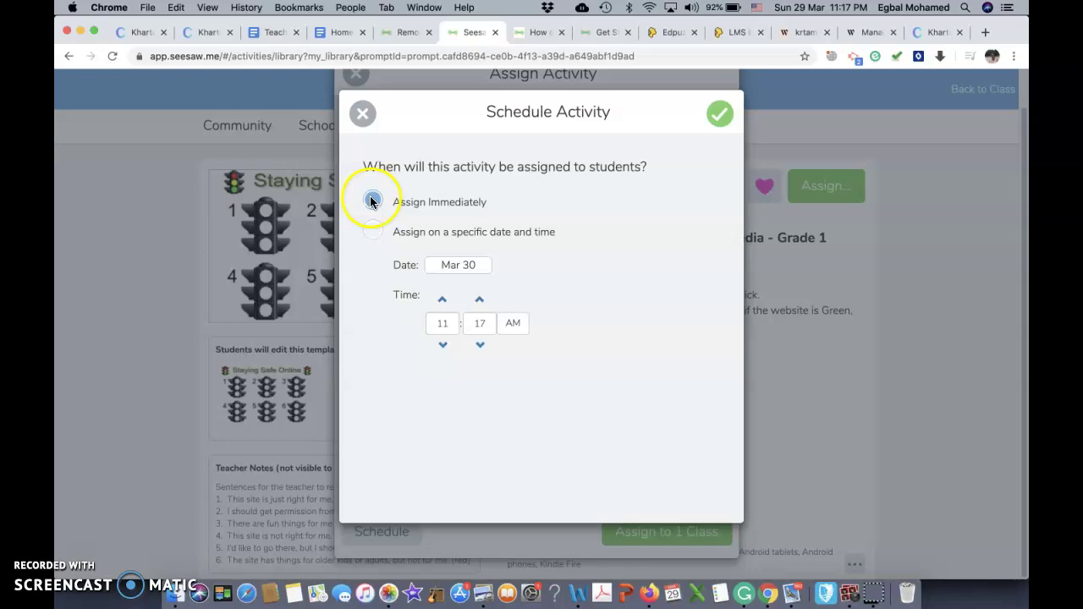
click(716, 119)
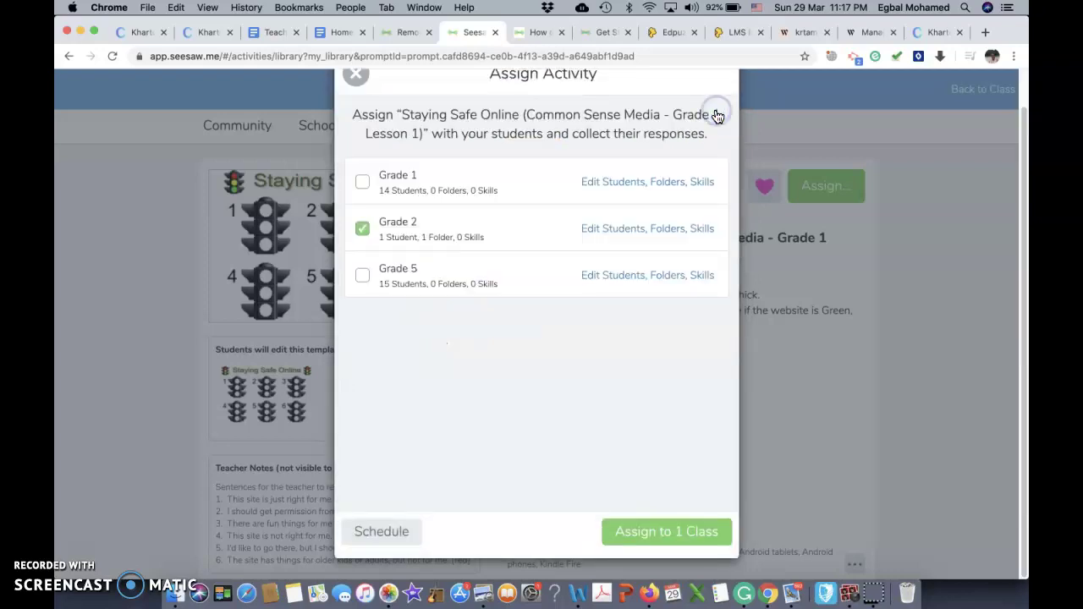
click(653, 533)
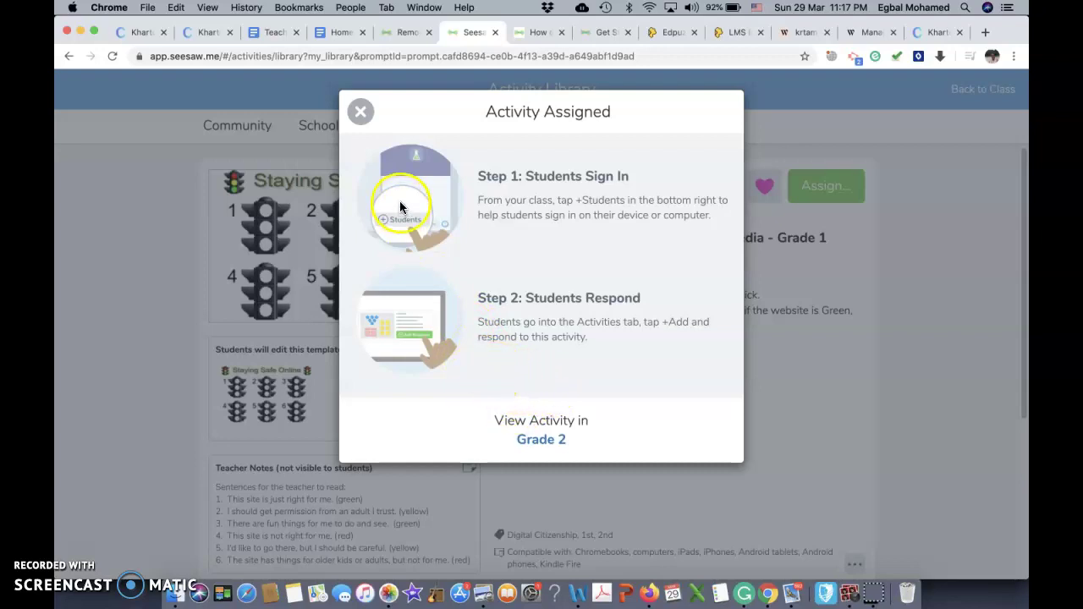
Dismiss the assignment confirmation and return to the Grade 2 class to review the details of the assigned "Staying Safe Online" activity
click(360, 111)
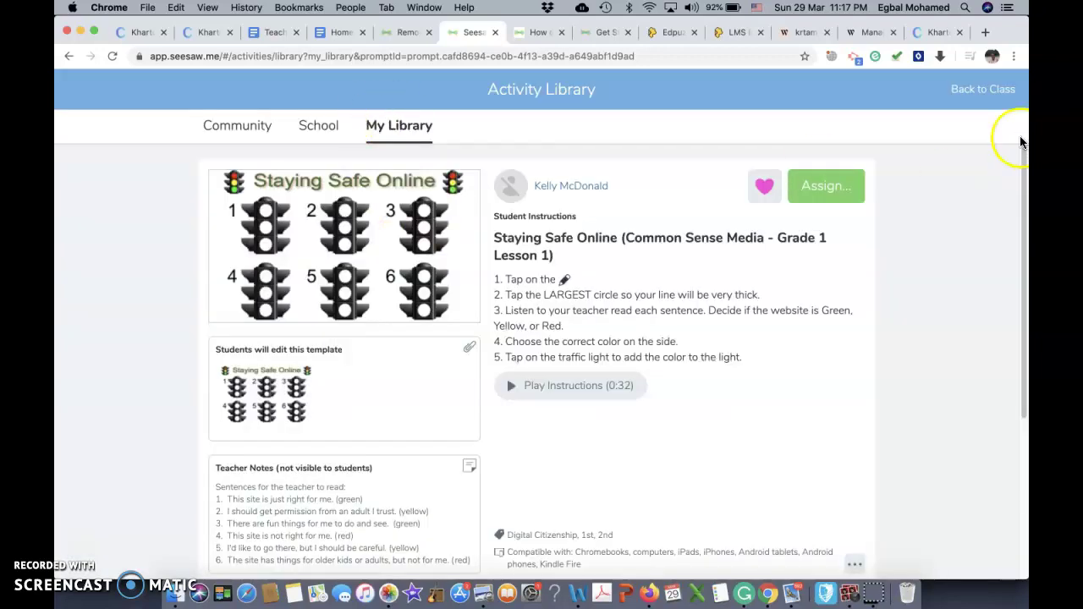
click(981, 95)
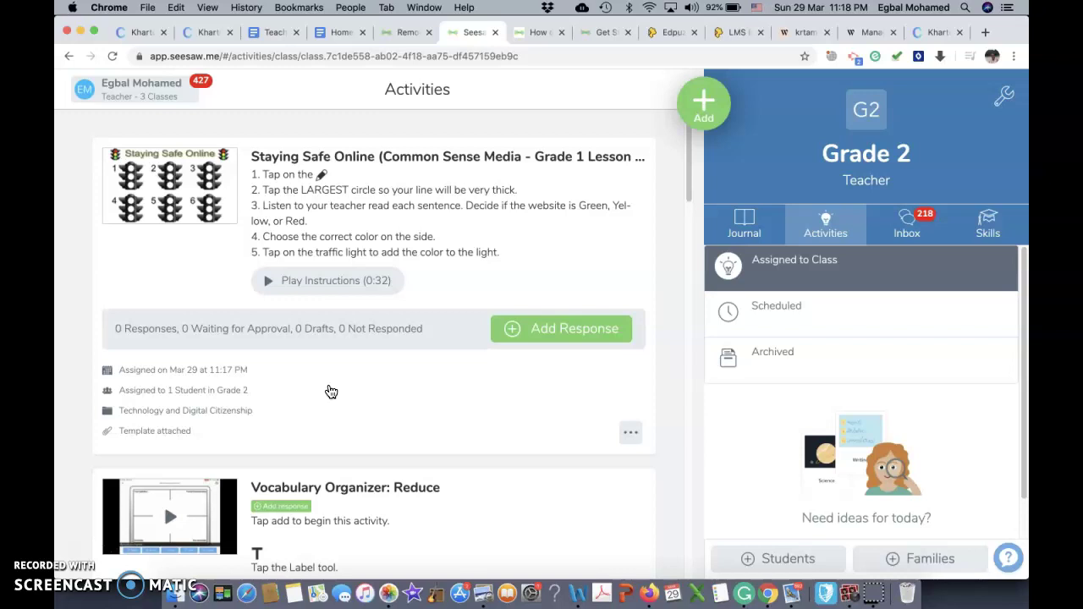
click(277, 389)
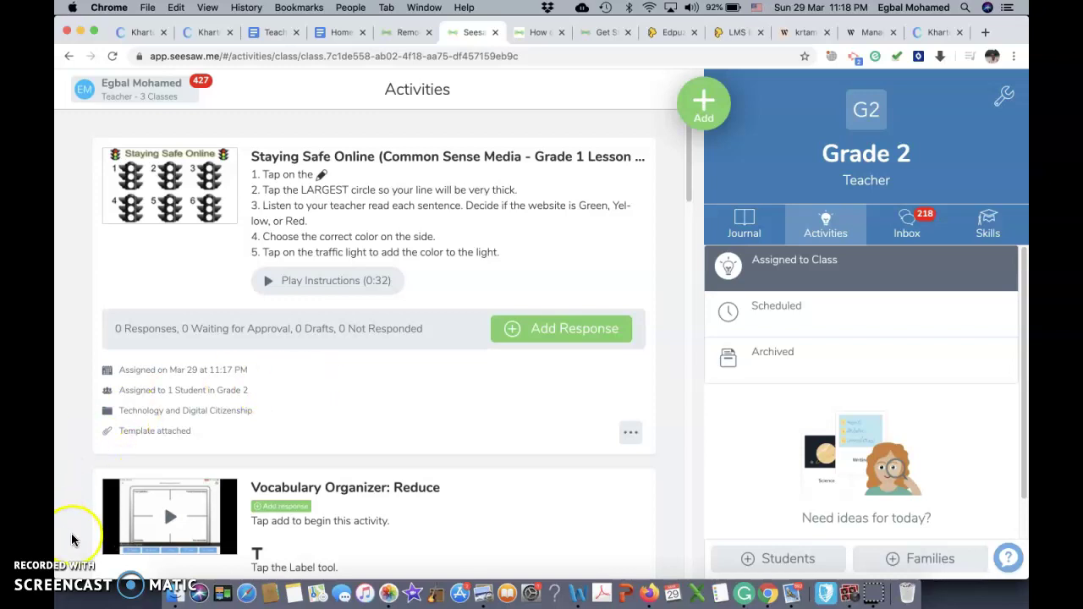